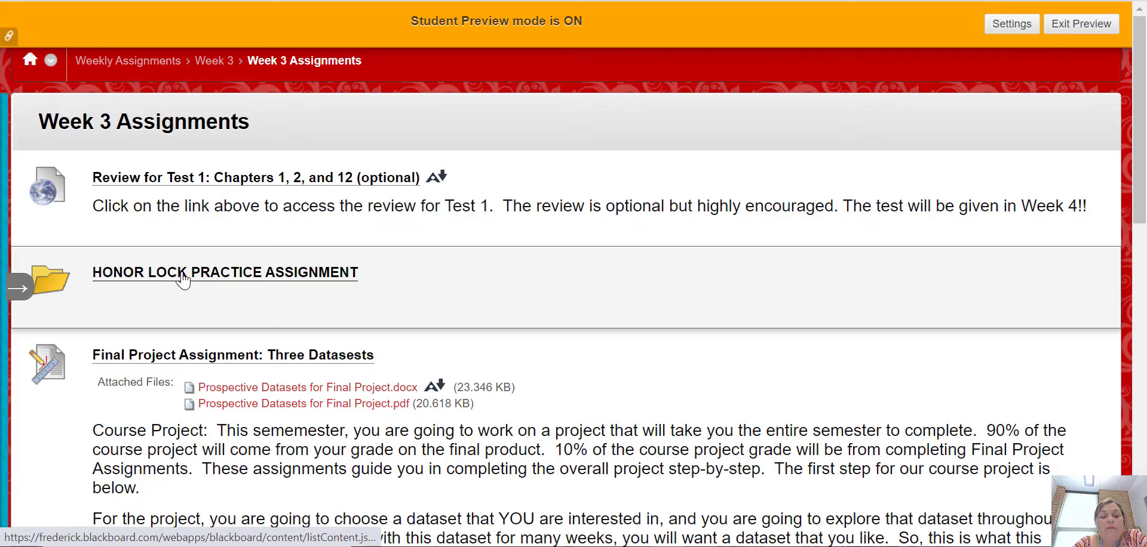
Open the HONOR LOCK PRACTICE ASSIGNMENT folder and read its Honorlock information down to the practice exam link
left_click(259, 276)
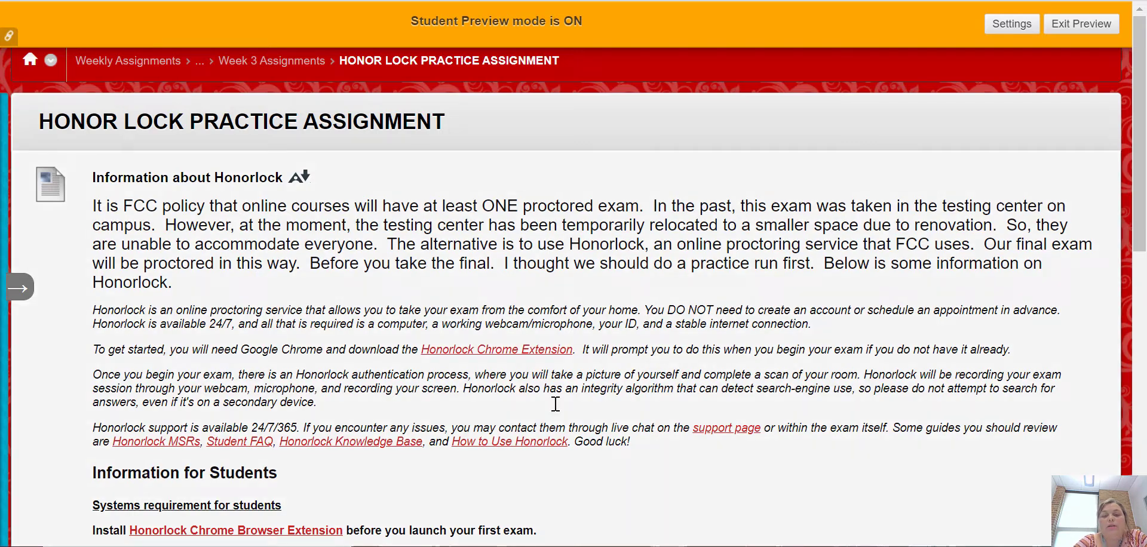
scroll(555, 405, "down", 4)
scroll(555, 404, "down", 6)
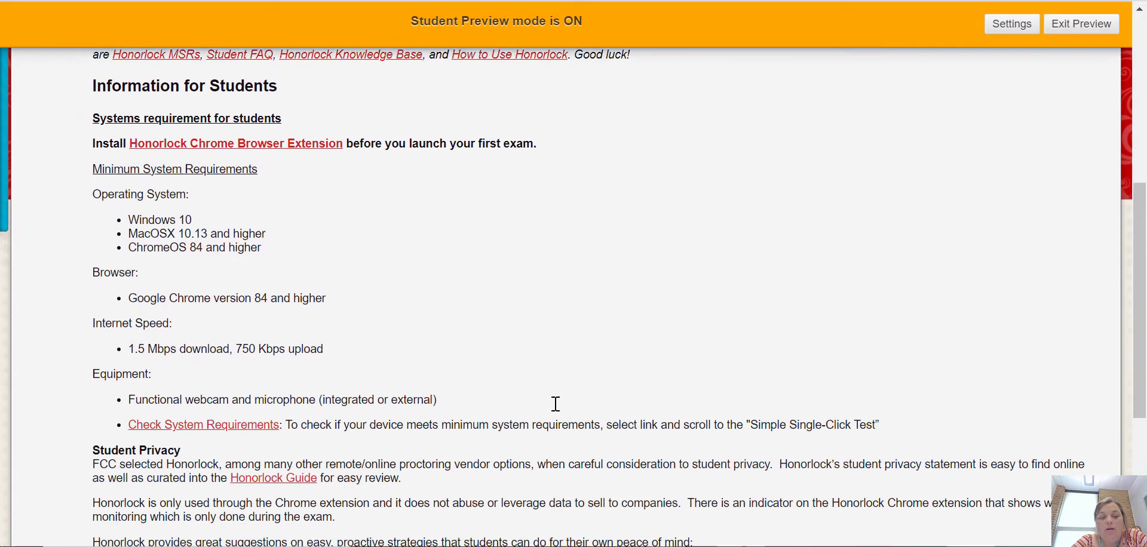
scroll(555, 405, "up", 6)
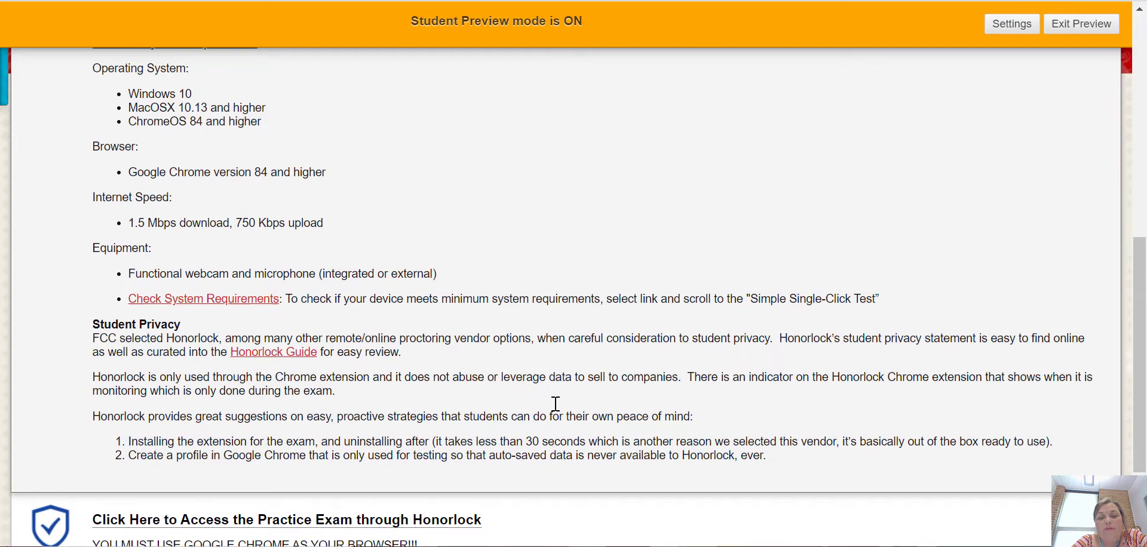
scroll(556, 404, "up", 1)
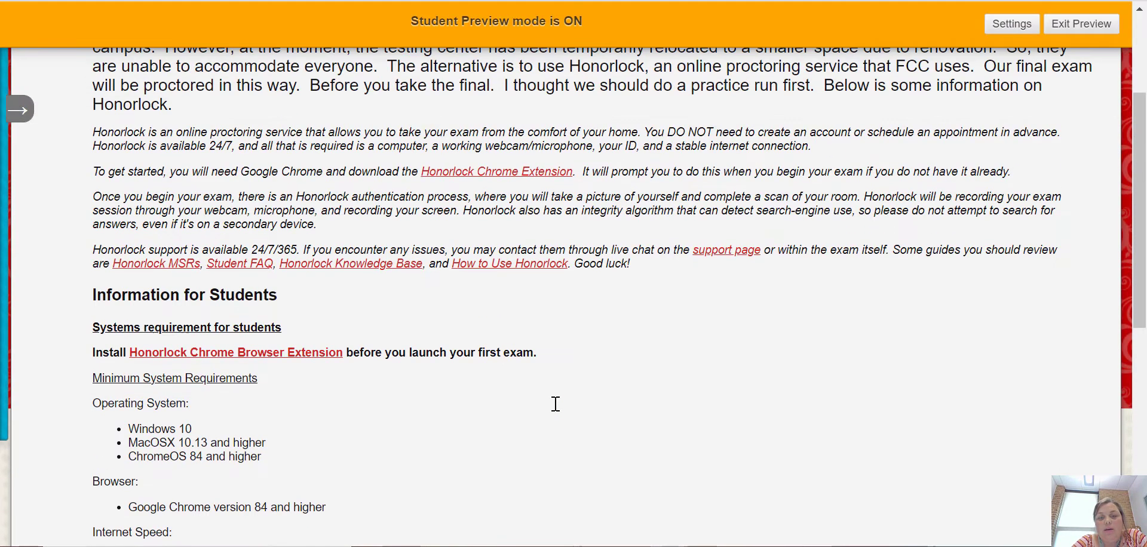
scroll(555, 404, "down", 4)
scroll(555, 404, "down", 6)
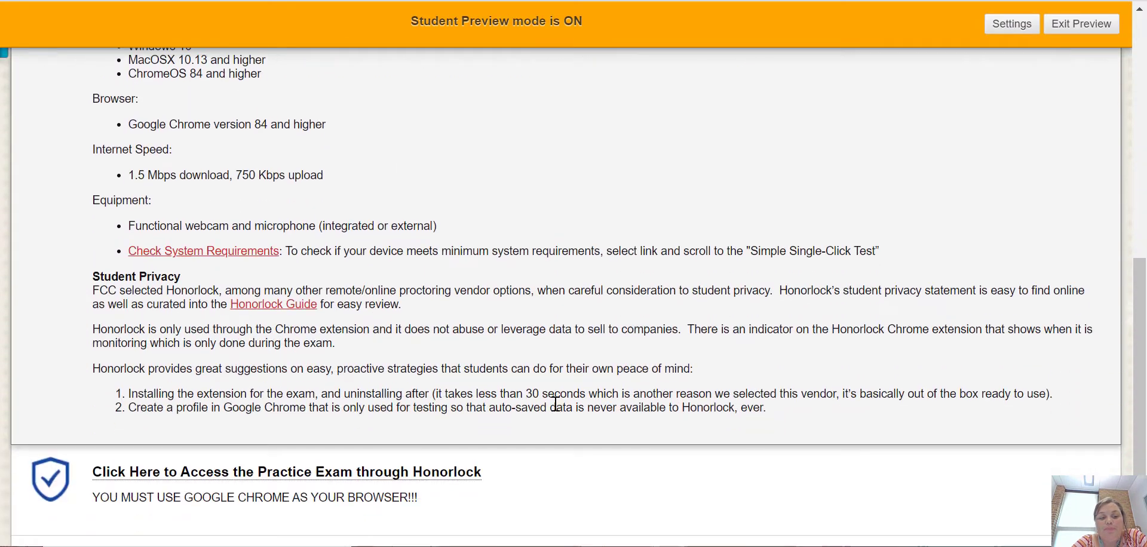
scroll(555, 405, "up", 7)
scroll(556, 404, "up", 1)
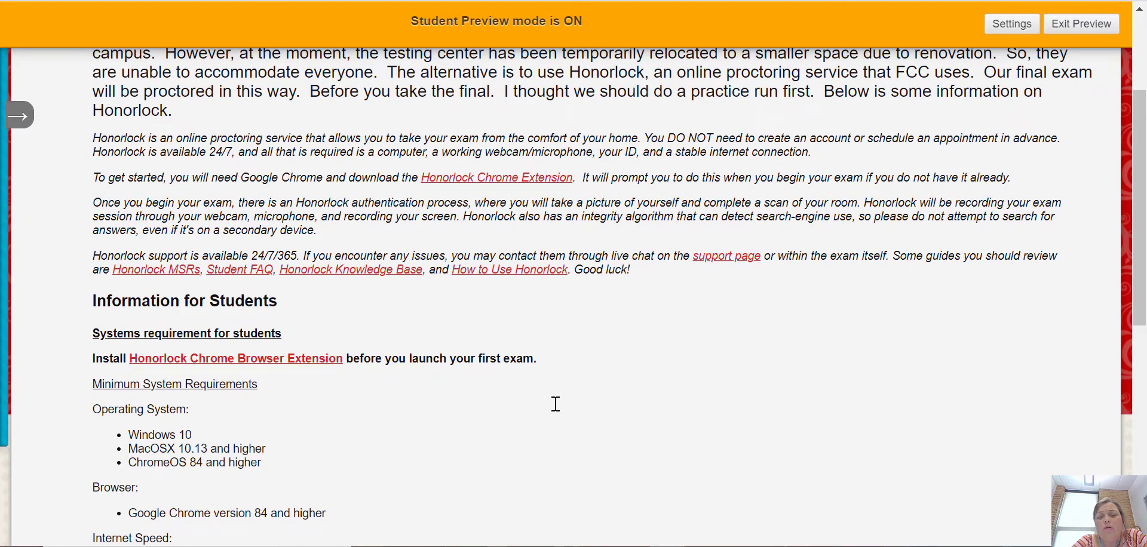
scroll(555, 405, "down", 8)
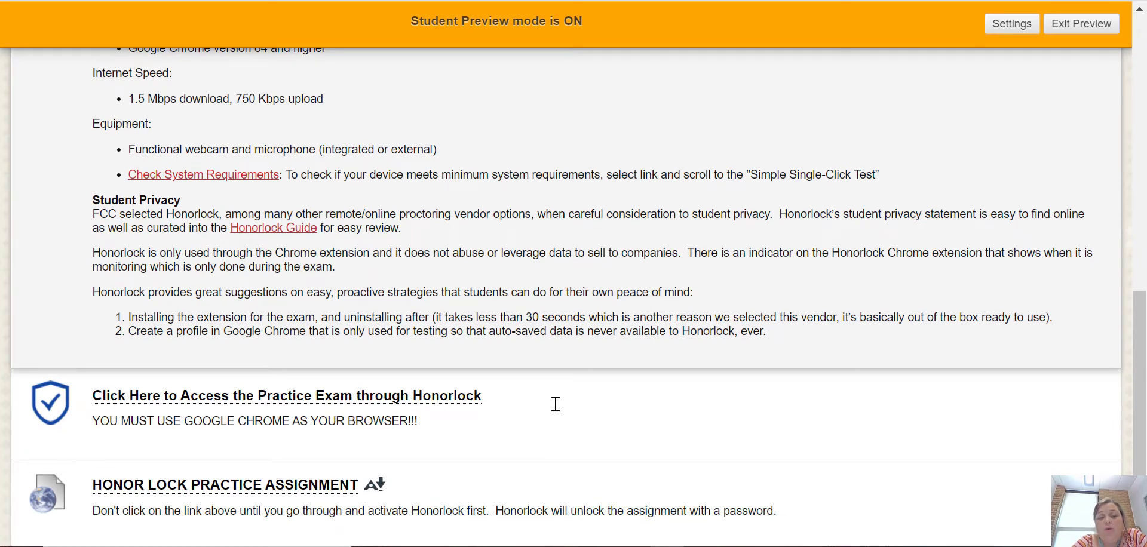
scroll(555, 404, "down", 1)
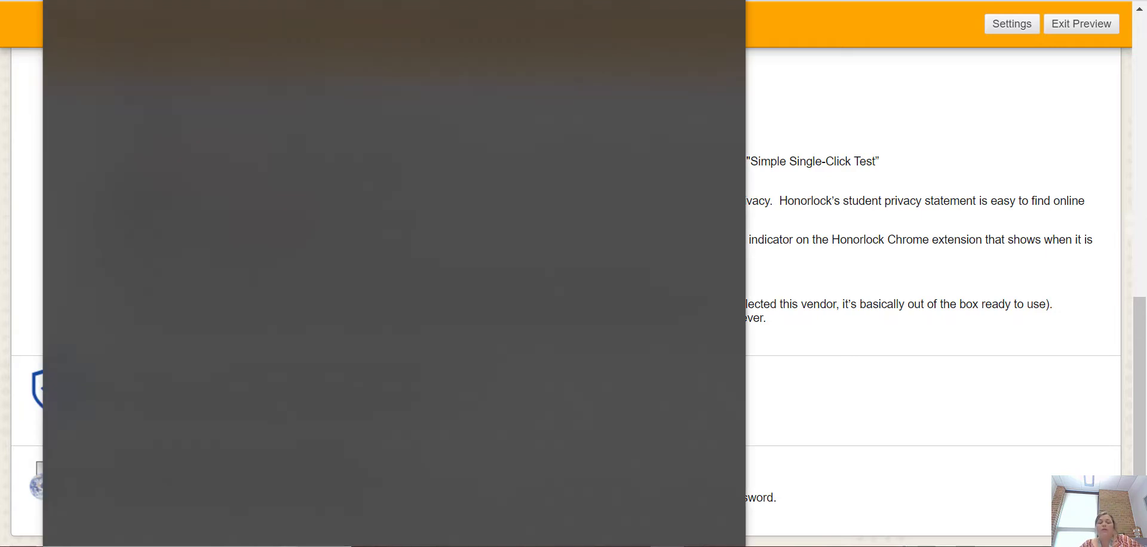
key("Escape")
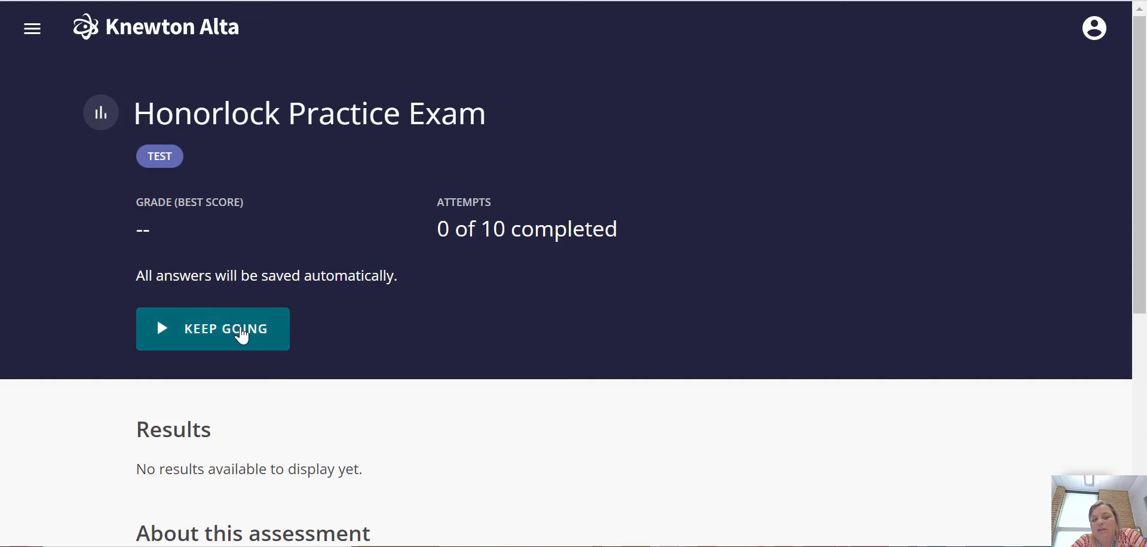
left_click(242, 335)
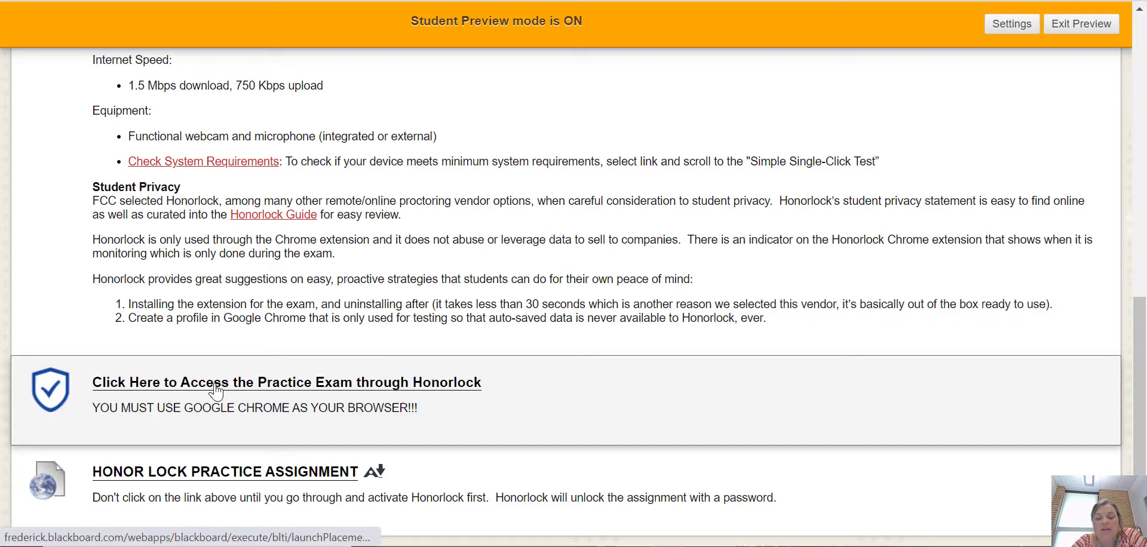
Open the practice exam through Honorlock in a restored, widened browser window beside the desktop
left_click(279, 388)
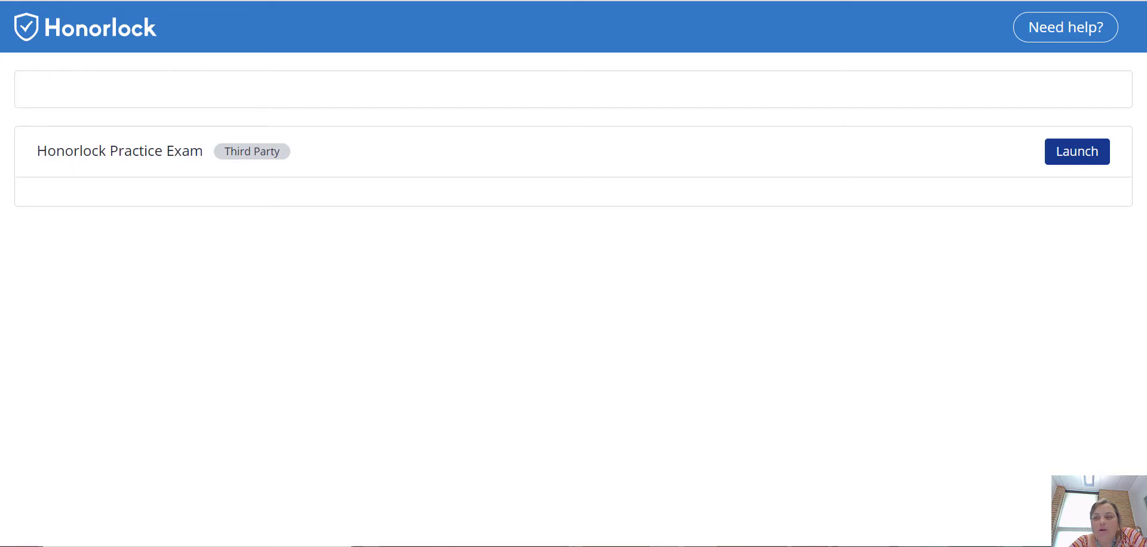
key("super+Down")
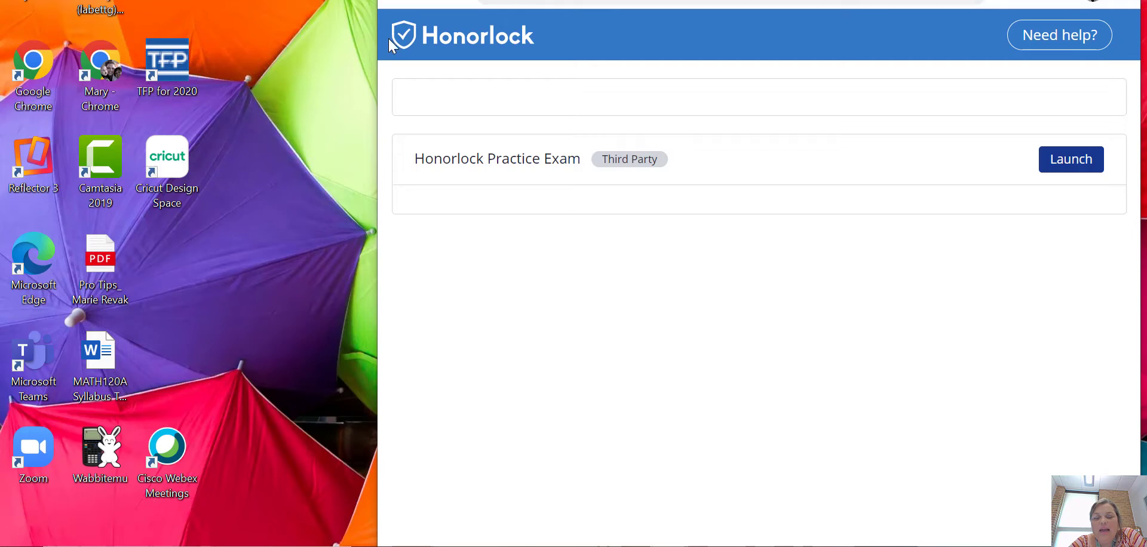
left_click_drag(376, 103, 540, 145)
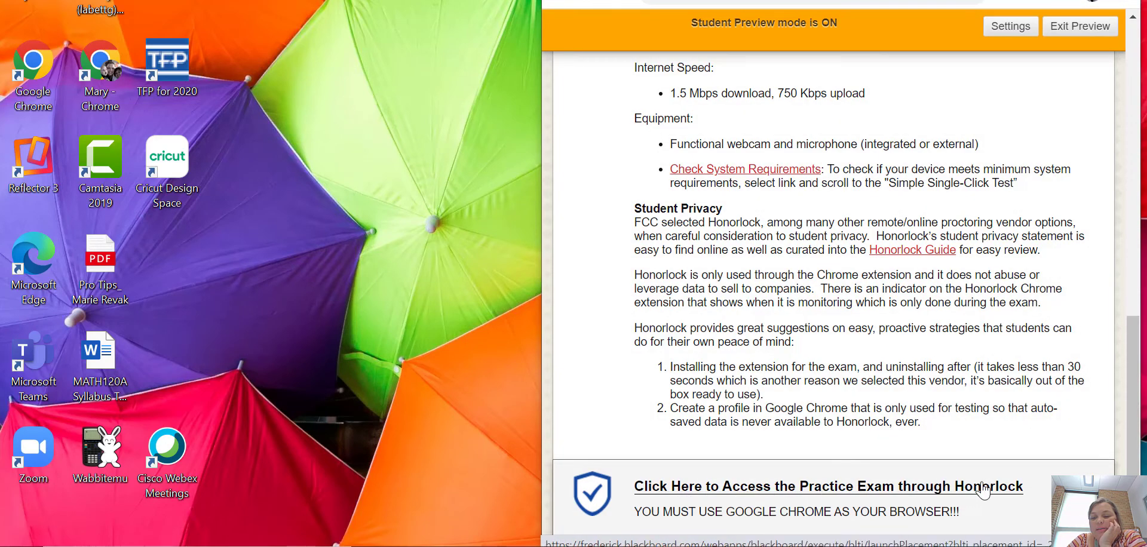
left_click(1010, 487)
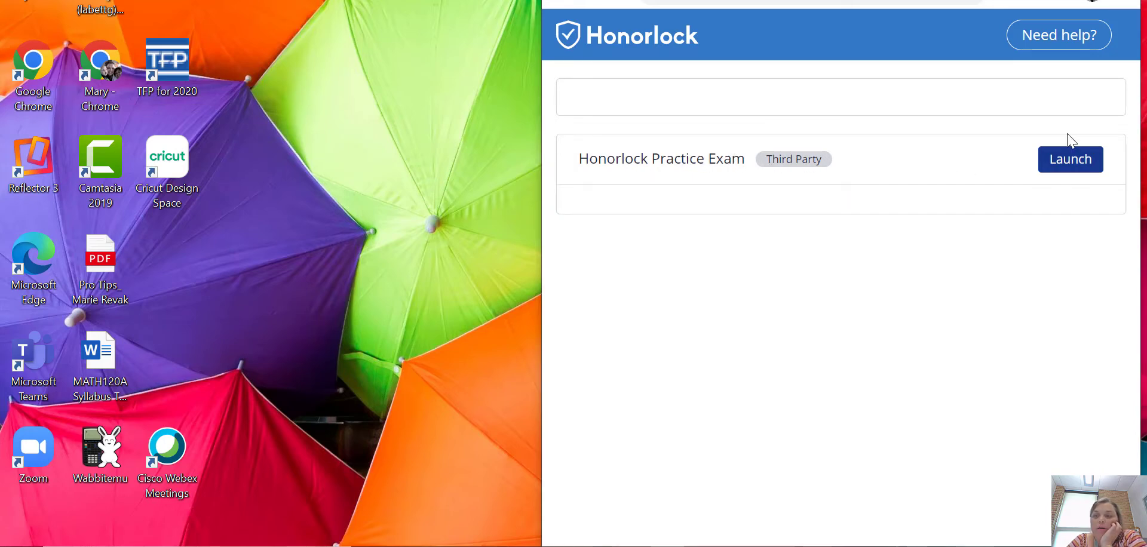
Launch the Honorlock Practice Exam and accept both the data collection and Terms of Service agreements
left_click(1070, 169)
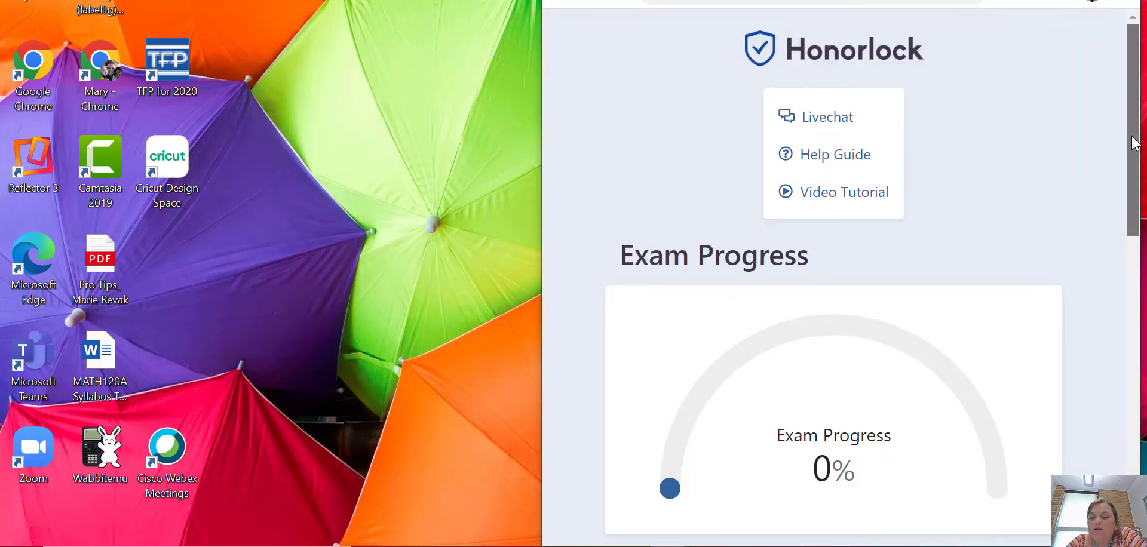
left_click_drag(1135, 143, 1096, 465)
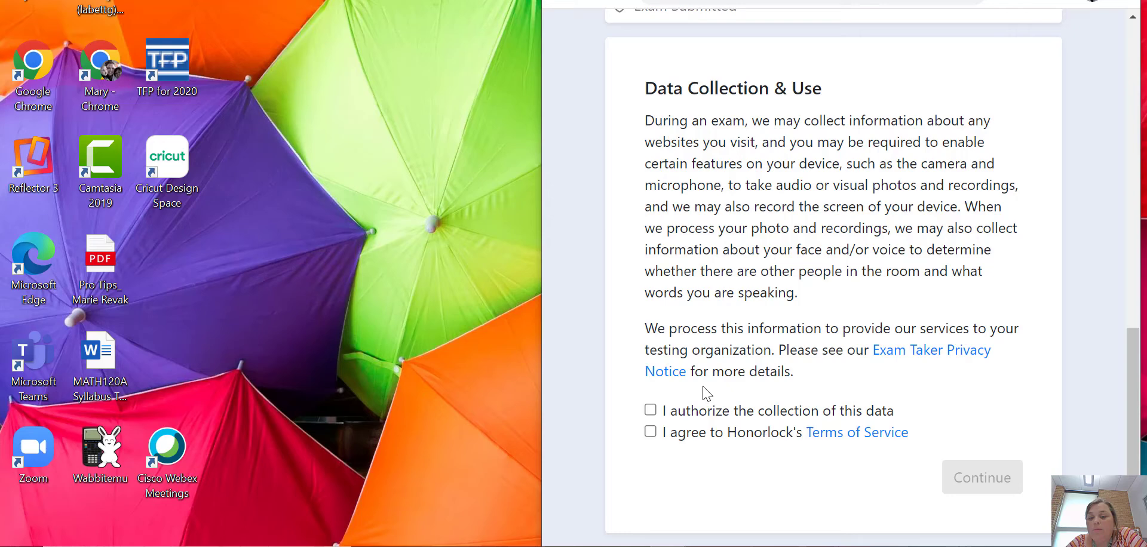
right_click(652, 412)
left_click(650, 411)
left_click(651, 431)
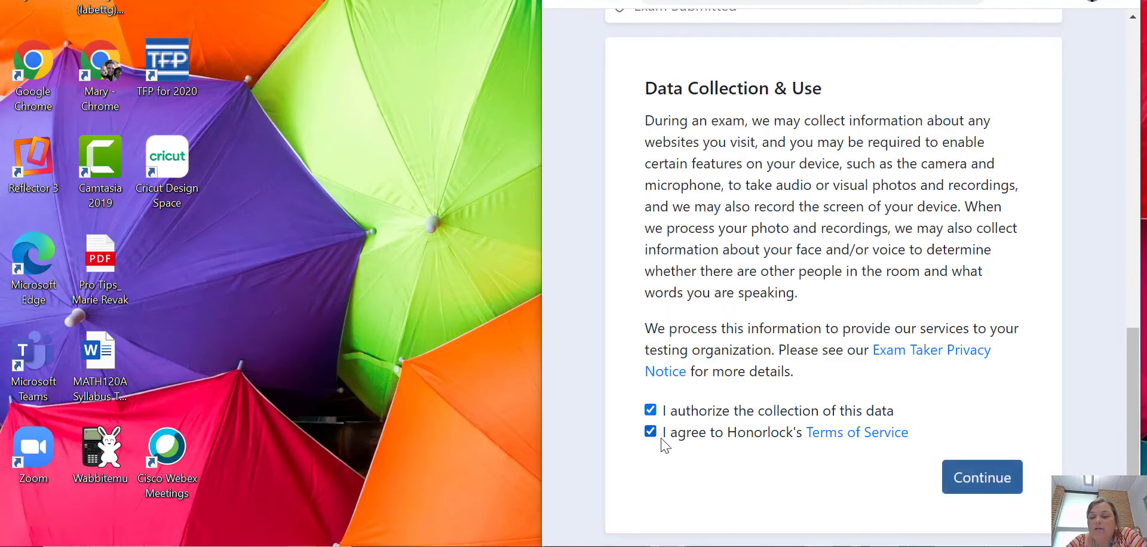
left_click(997, 484)
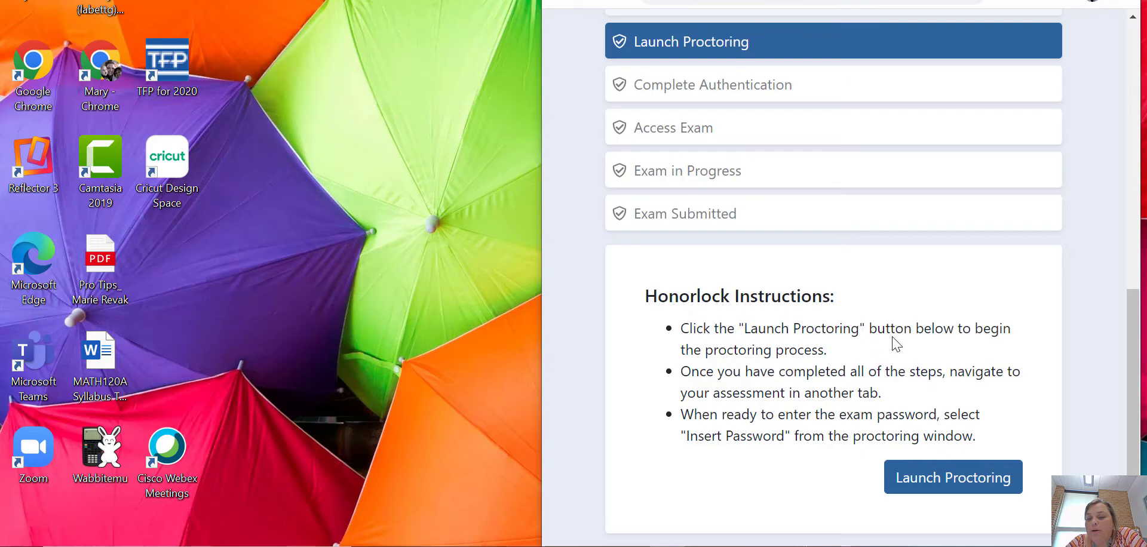
Launch proctoring, acknowledge the privacy details, and take the face detection photo
left_click(933, 483)
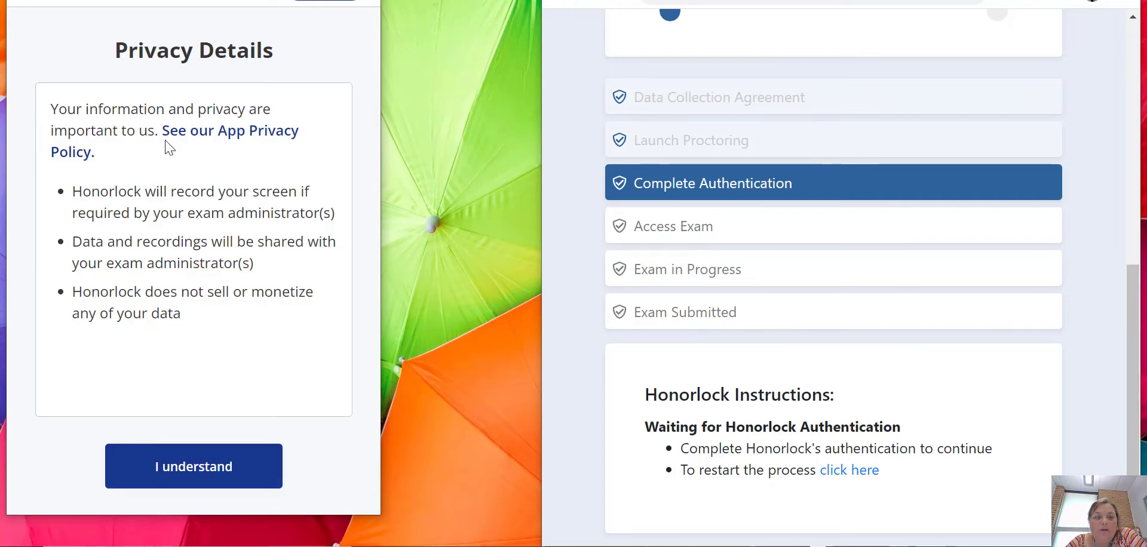
right_click(141, 471)
left_click(143, 472)
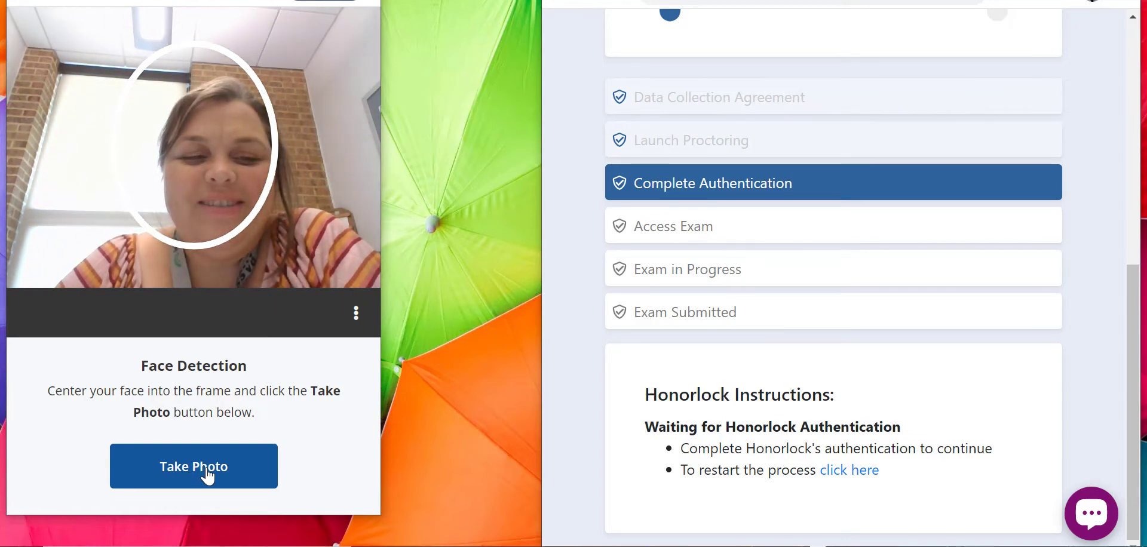
left_click(208, 475)
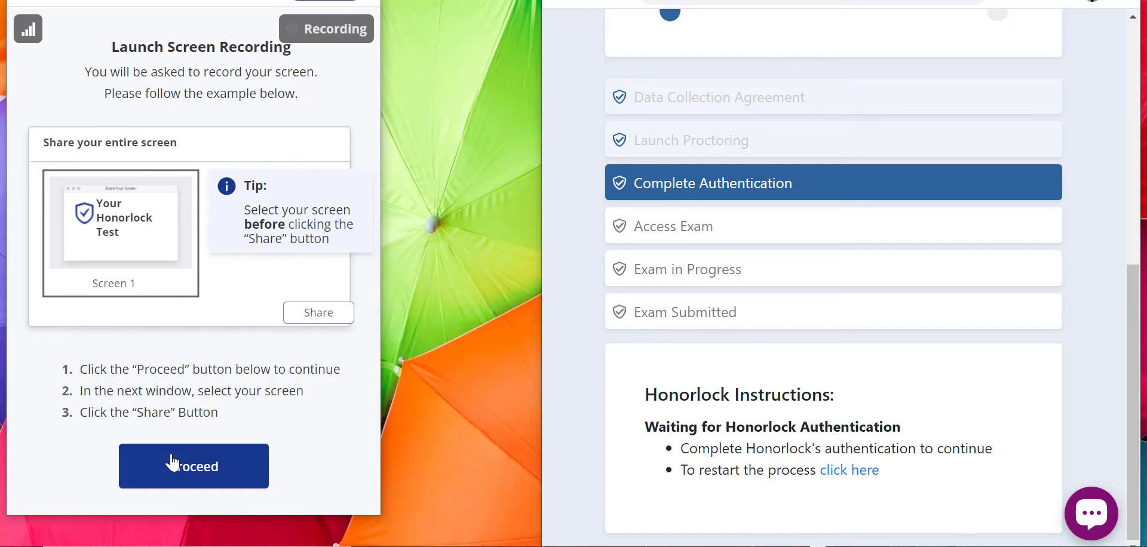
Share the entire screen with Honorlock to finish authentication
left_click(185, 477)
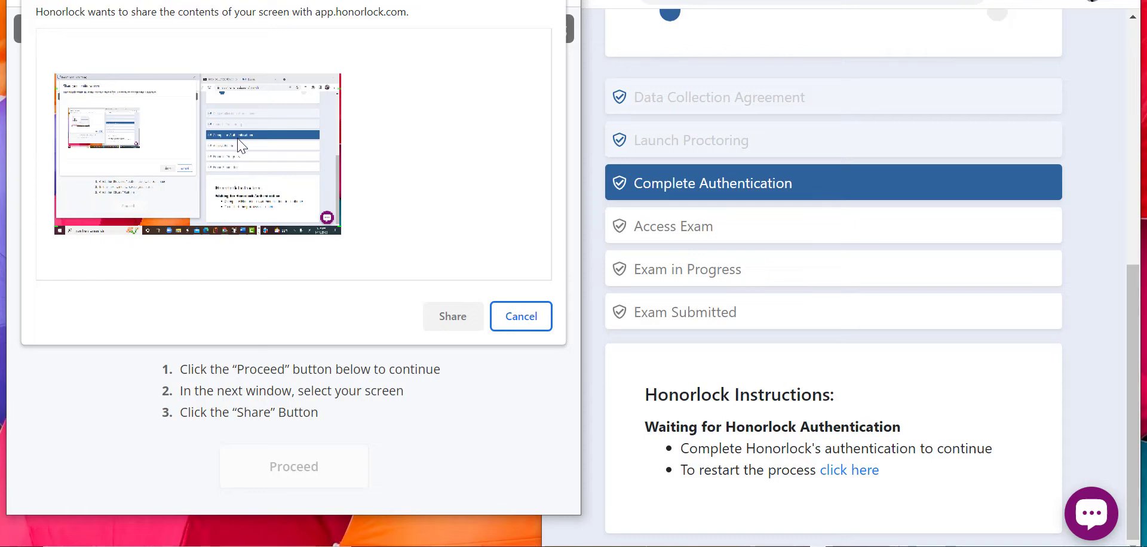
left_click(217, 141)
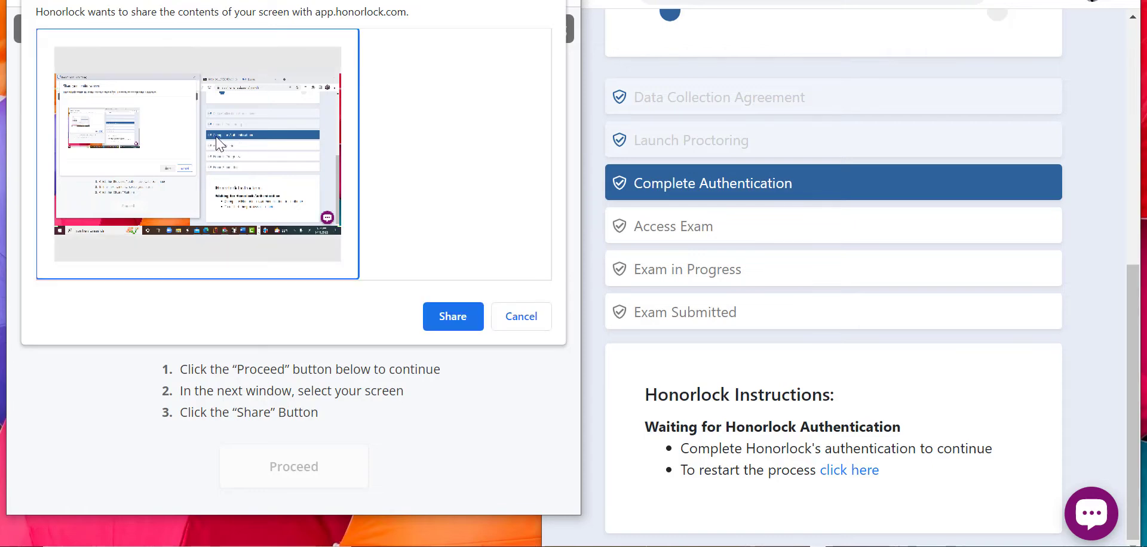
left_click(458, 320)
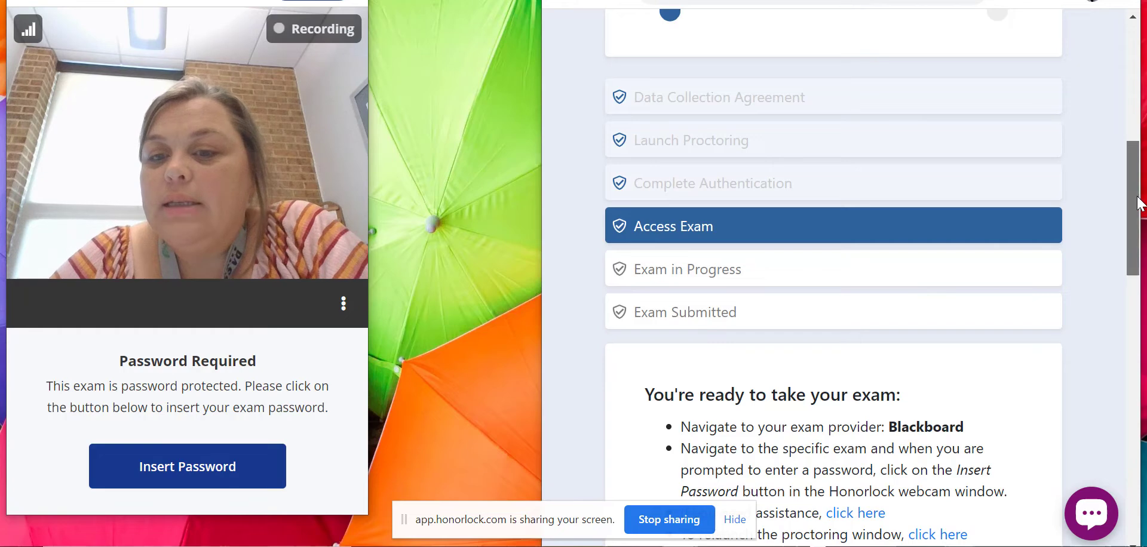
Select the full Blackboard exam URL in the professor's instructions and bring up its context menu
scroll(1128, 201, "down", 5)
scroll(1142, 200, "up", 6)
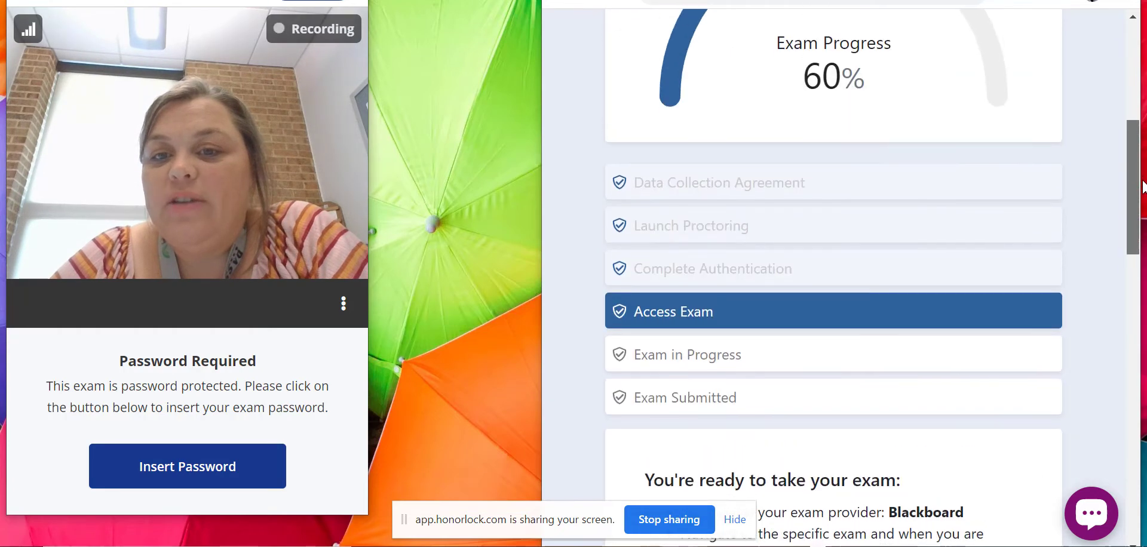
scroll(1140, 233, "down", 5)
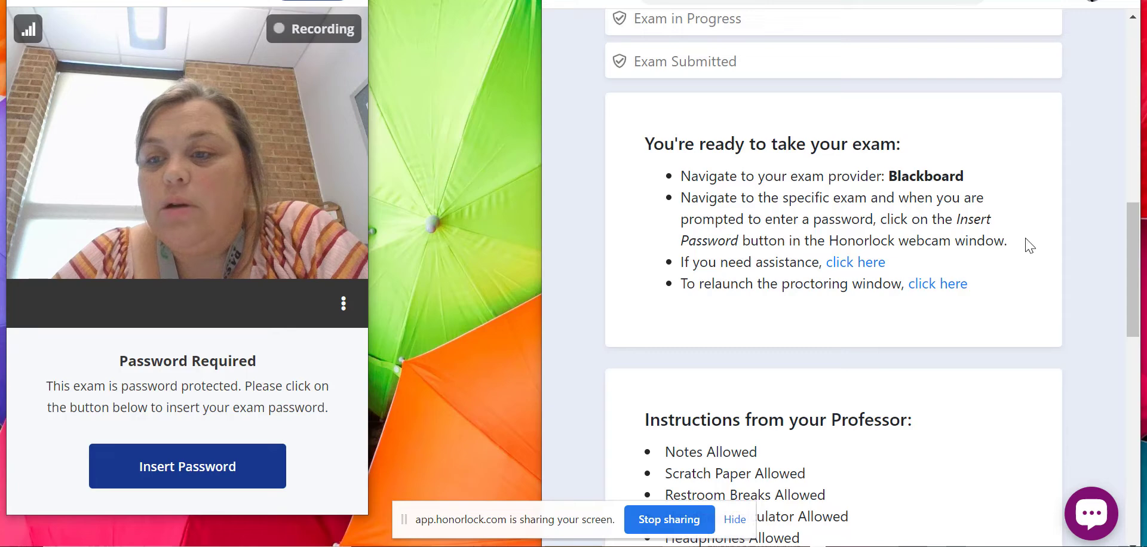
left_click_drag(1132, 249, 1118, 473)
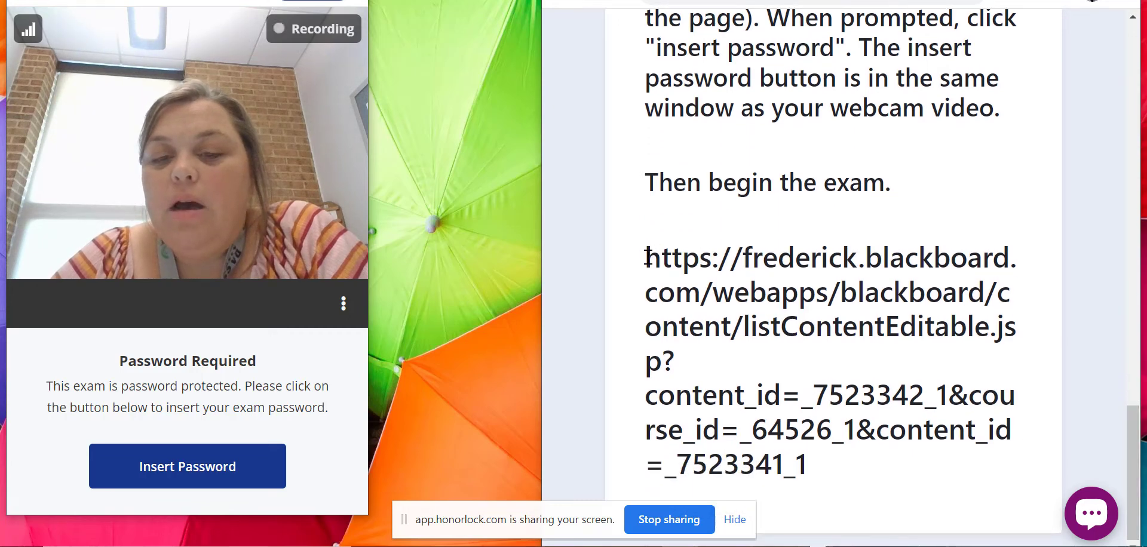
left_click_drag(647, 257, 812, 469)
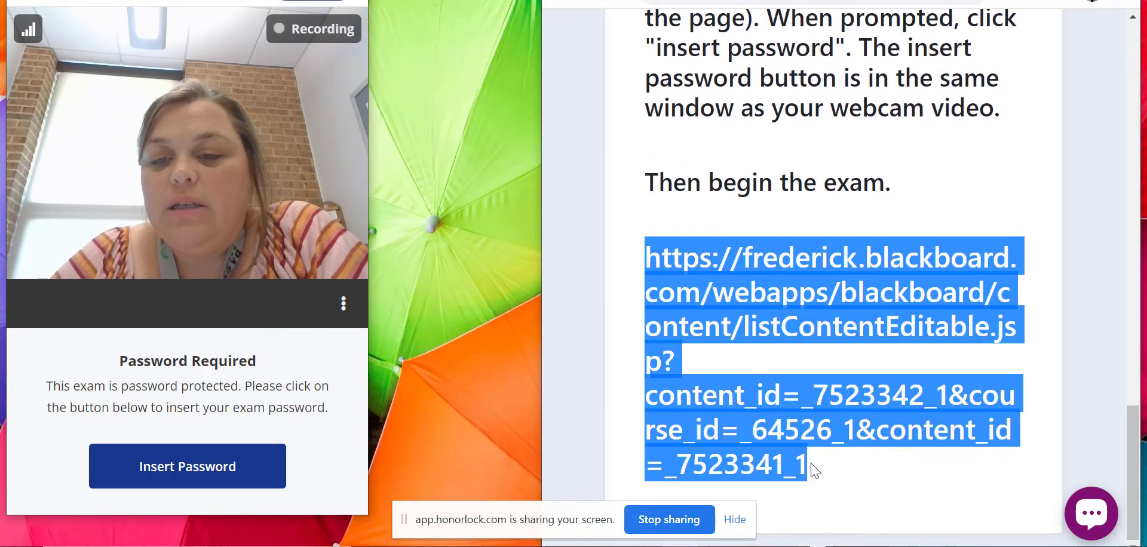
right_click(782, 301)
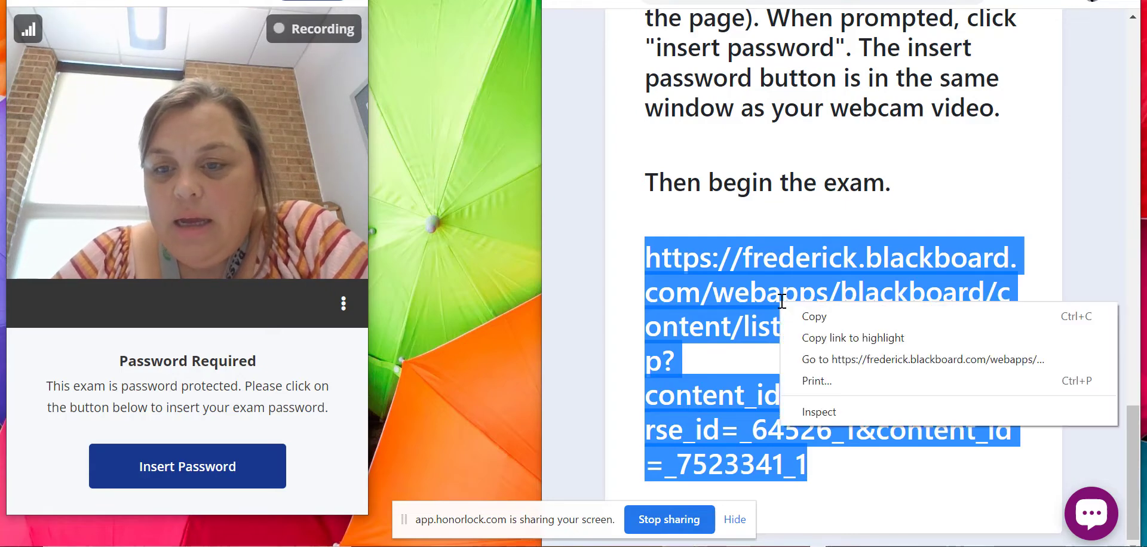
Go to the Blackboard exam URL, dismiss the Insert Password notice, and open HONOR LOCK PRACTICE ASSIGNMENT
left_click(816, 361)
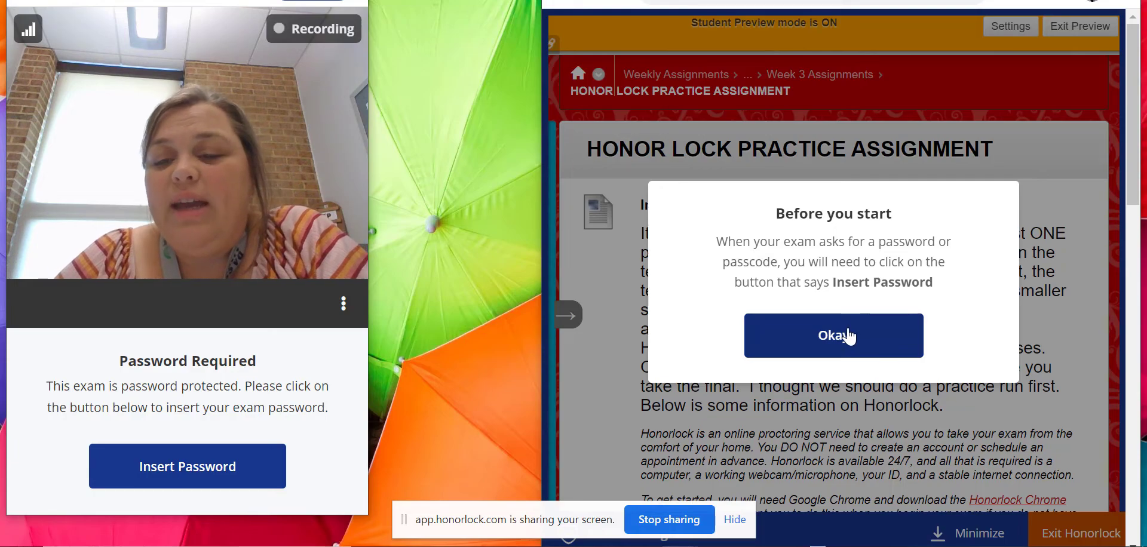
left_click(853, 340)
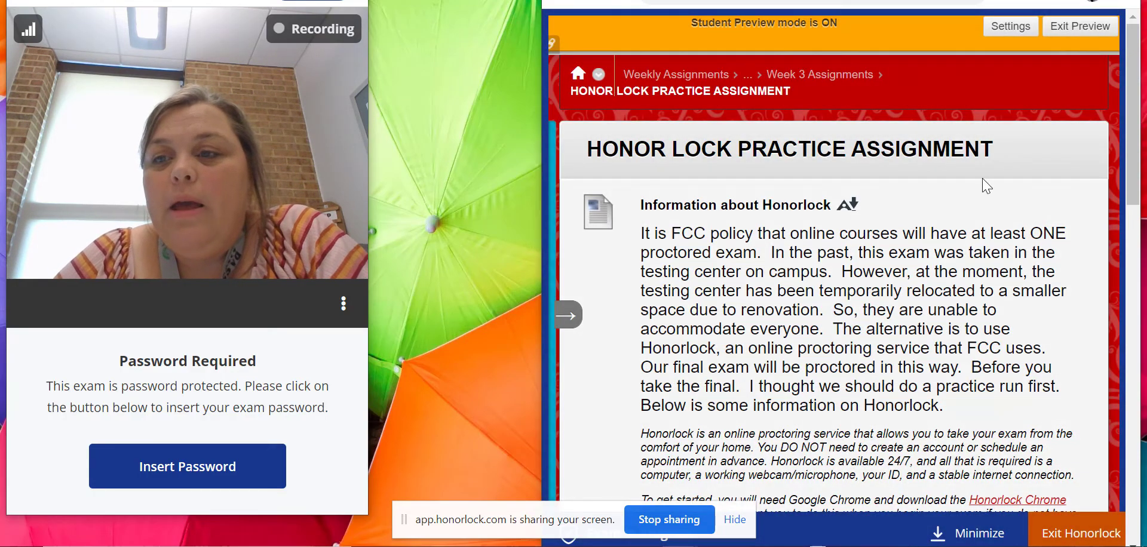
left_click_drag(1133, 157, 1134, 502)
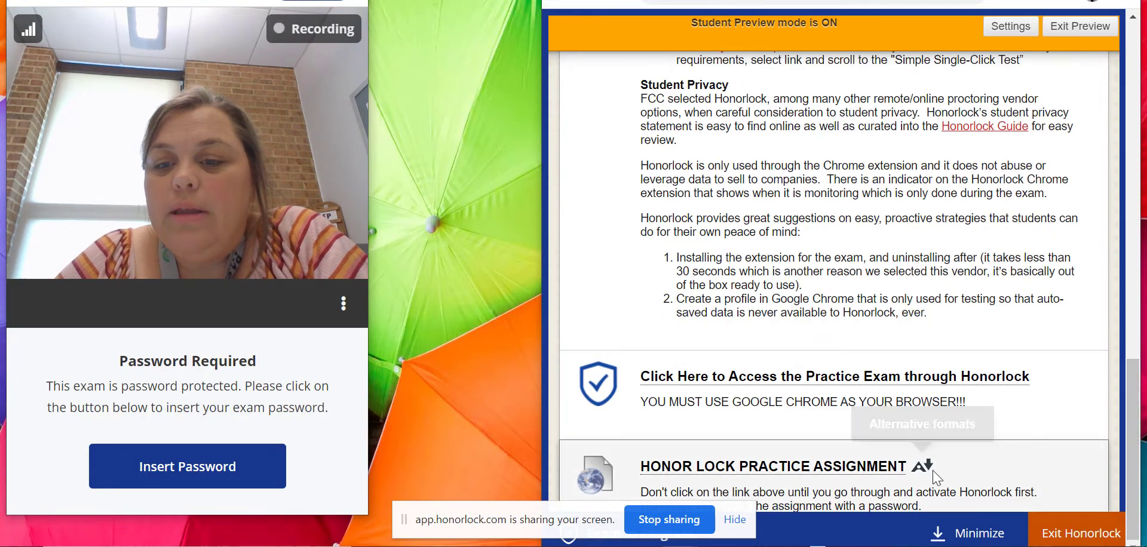
left_click(832, 467)
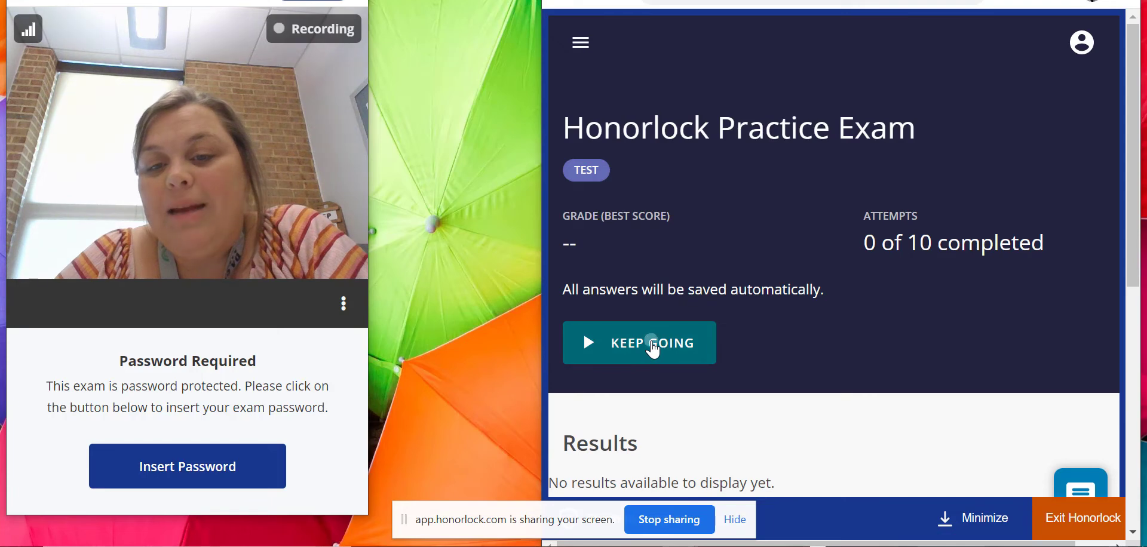
Continue into the exam, insert the password from the Honorlock webcam window, and start the test
left_click(654, 348)
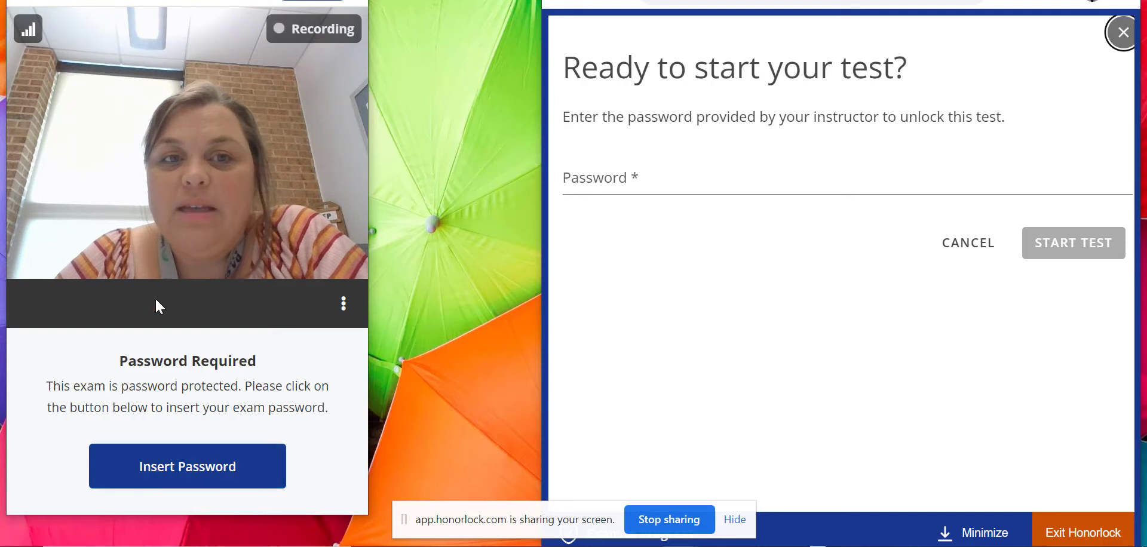
left_click(193, 475)
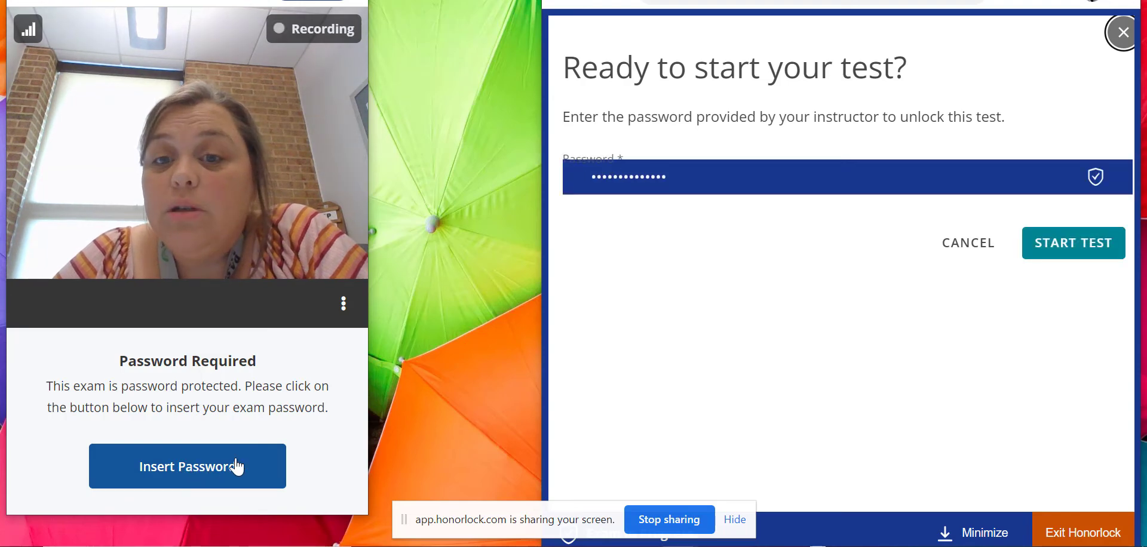
left_click(1063, 260)
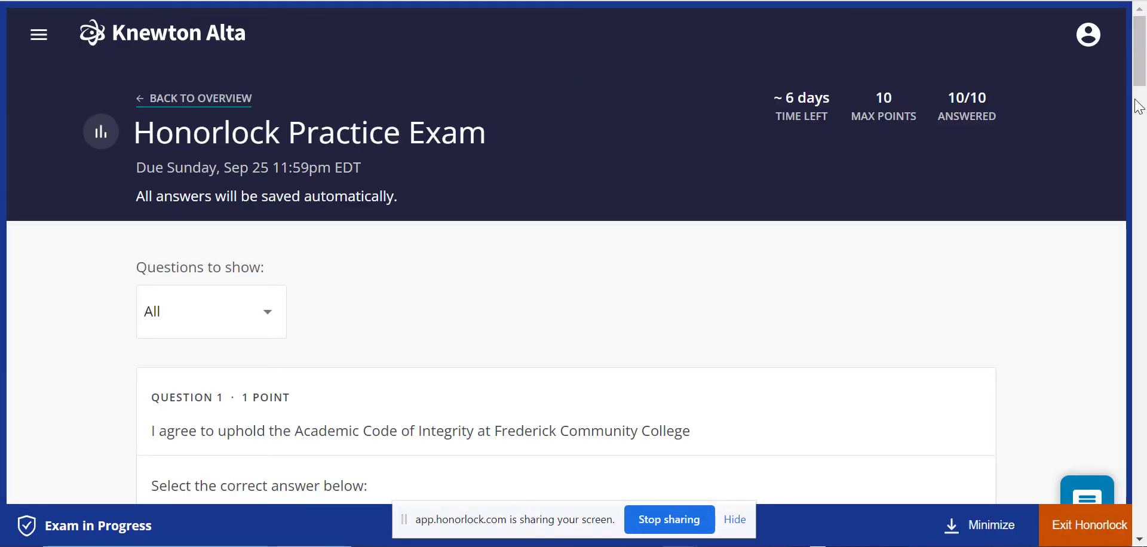
Submit the 10 answered questions at the bottom of the exam and confirm in Submit answers
scroll(1138, 106, "down", 2)
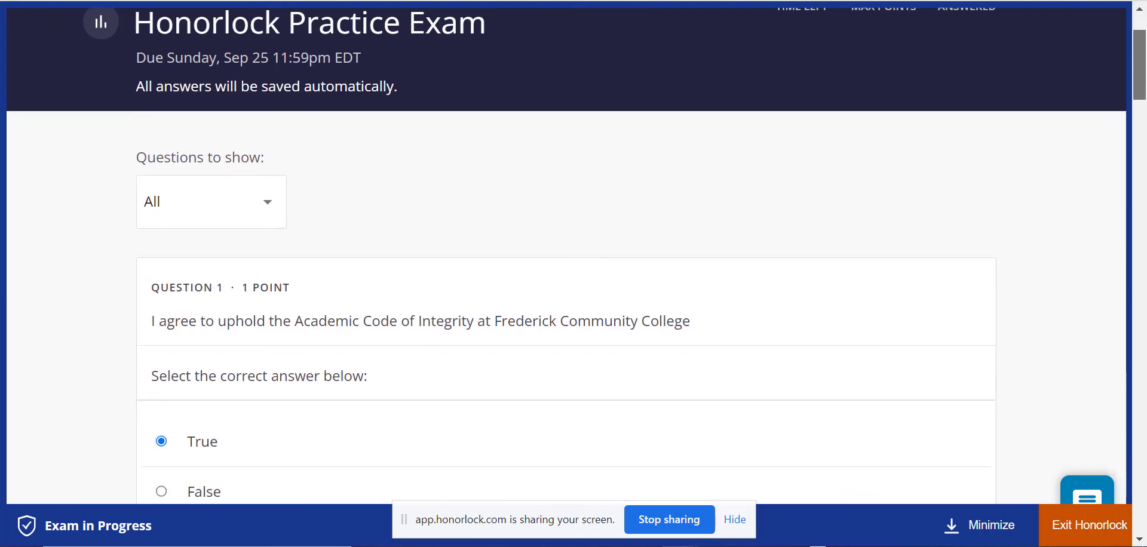
scroll(1143, 63, "up", 2)
mouse_move(1144, 62)
left_mouse_down()
mouse_move(1143, 293)
mouse_move(1143, 63)
left_mouse_up()
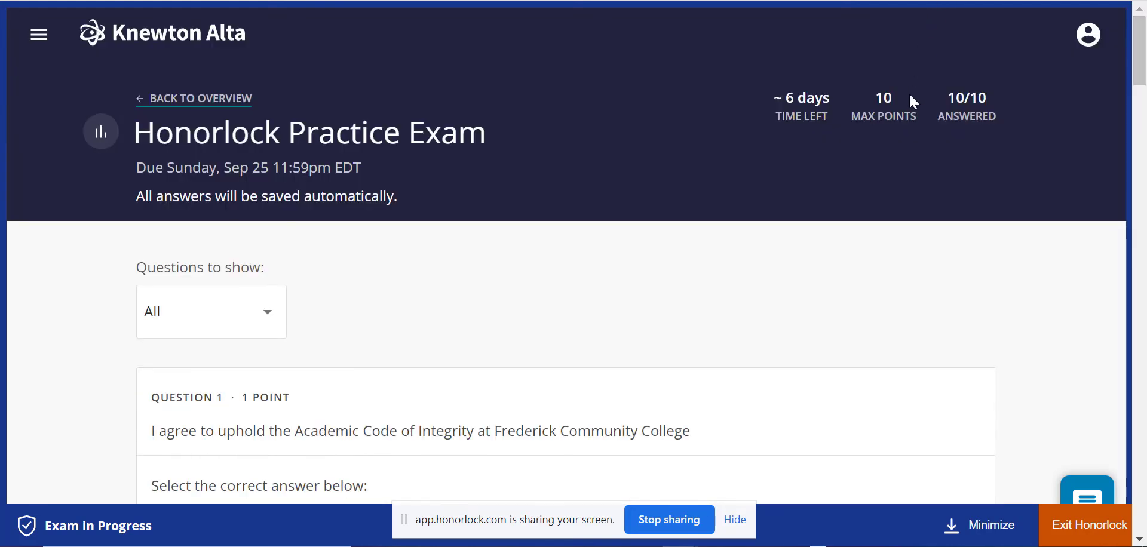
left_click_drag(1144, 50, 1139, 499)
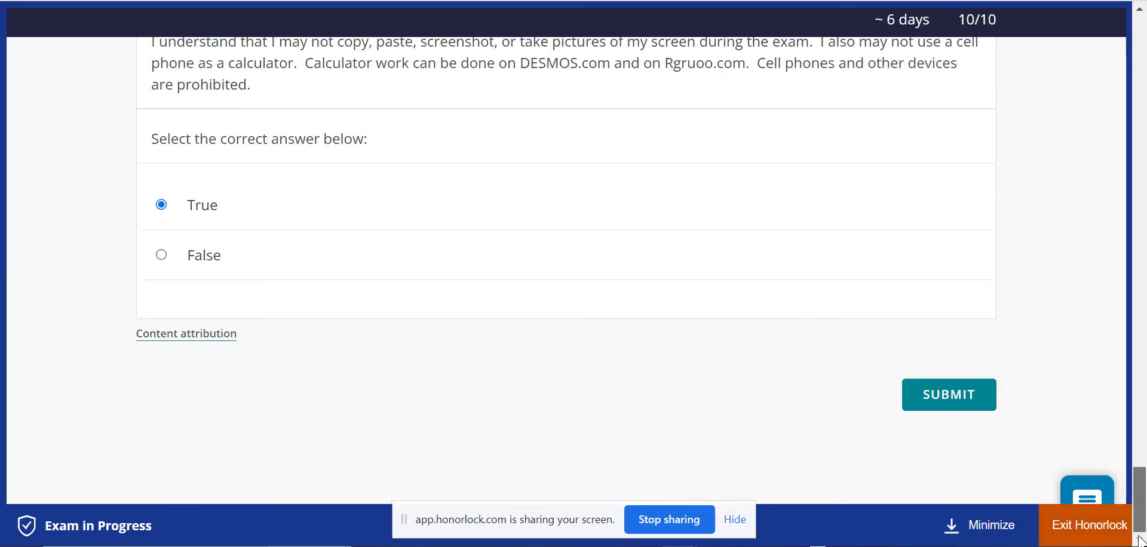
left_click(976, 399)
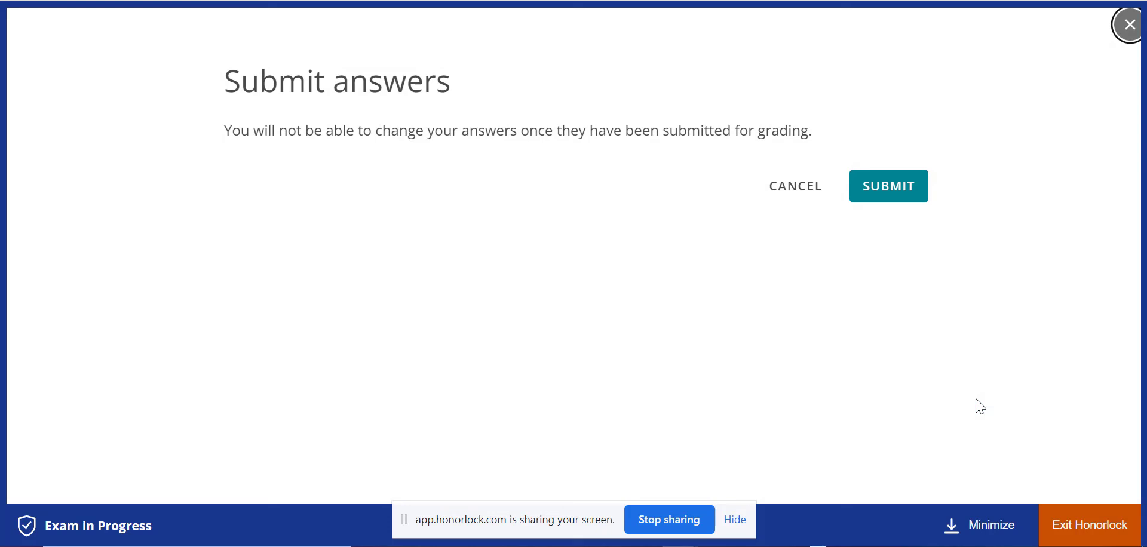
left_click(886, 192)
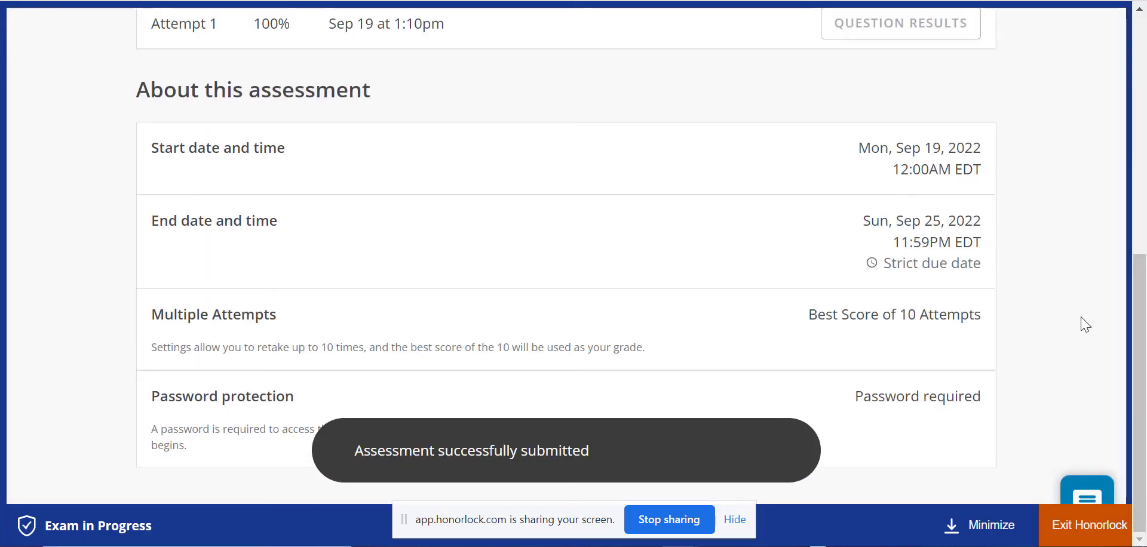
Stop screen sharing, exit Honorlock confirming OK, and close the Proctoring session submitted popup
left_click(671, 519)
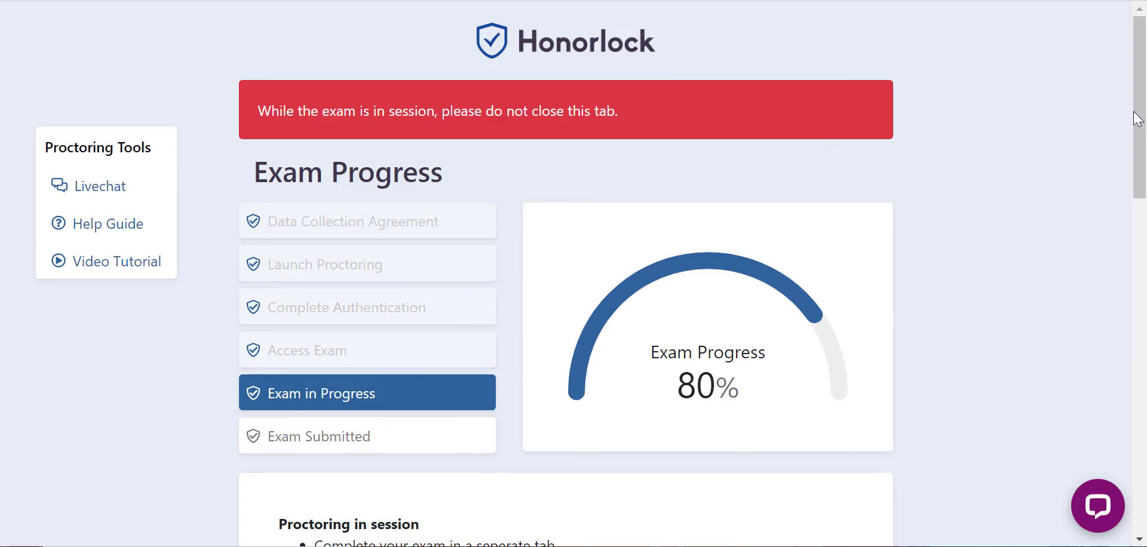
left_click_drag(1137, 118, 1136, 272)
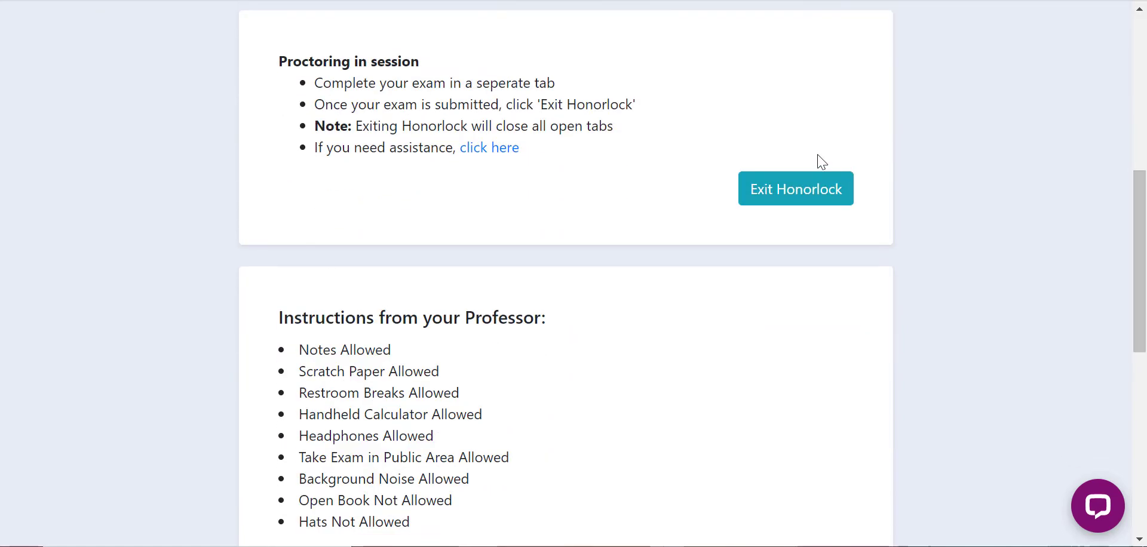
left_click(786, 193)
left_click(666, 277)
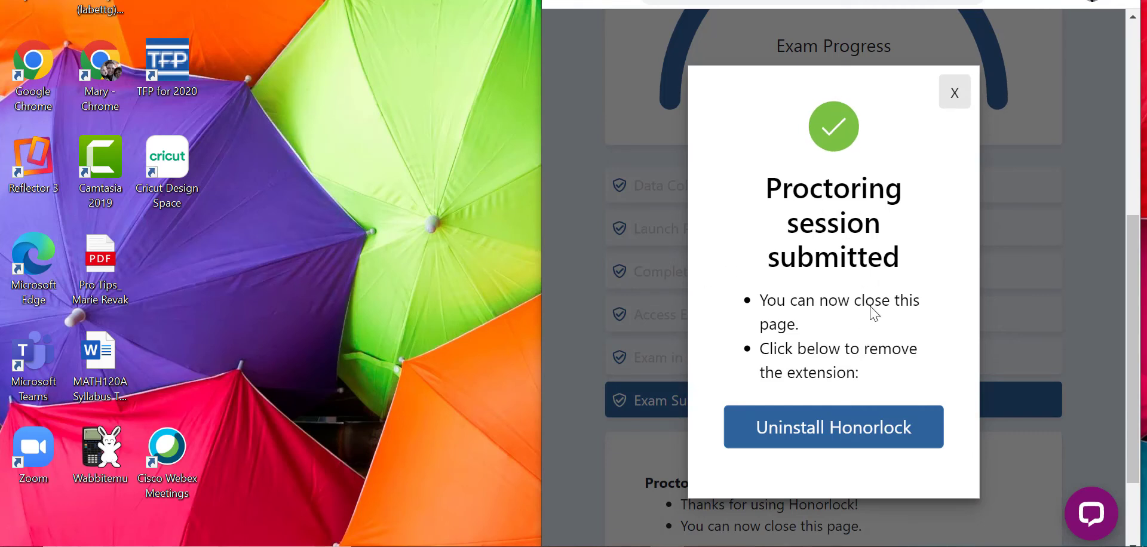
left_click(949, 87)
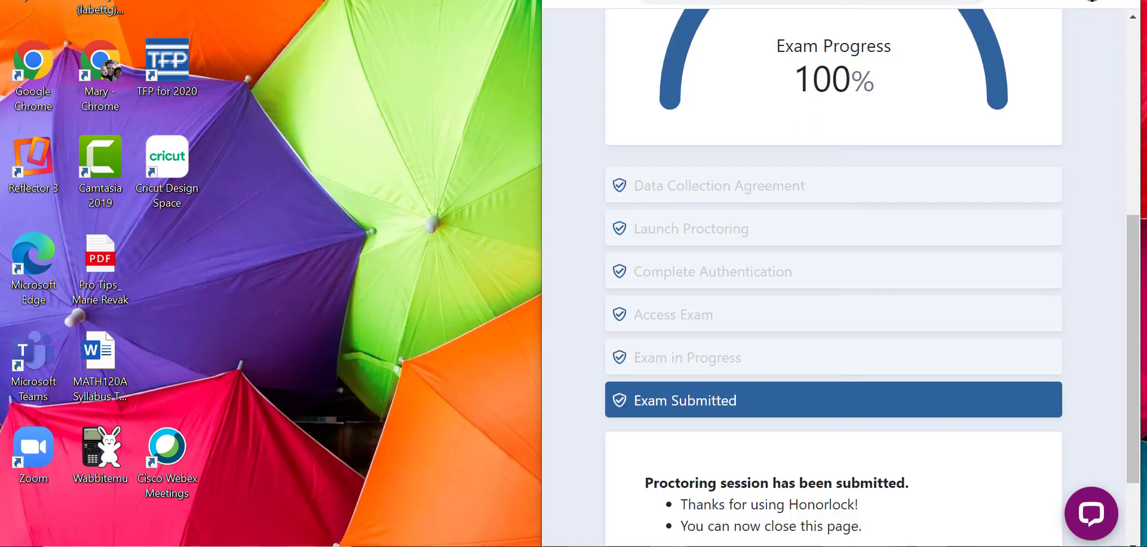